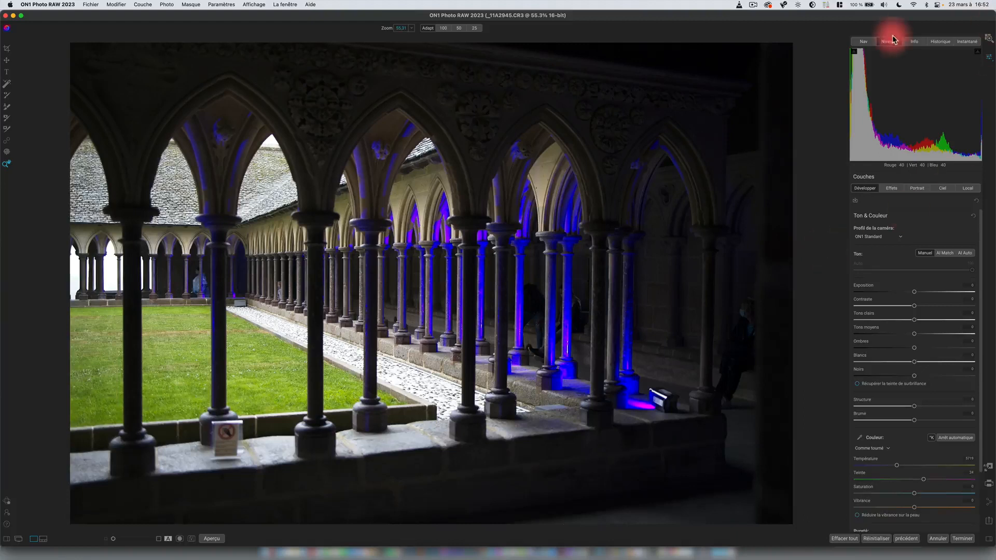
Step: Inspect the cloister photo in the navigator at 100 %, 50 % and fit zoom, and bring the histogram back
click(867, 40)
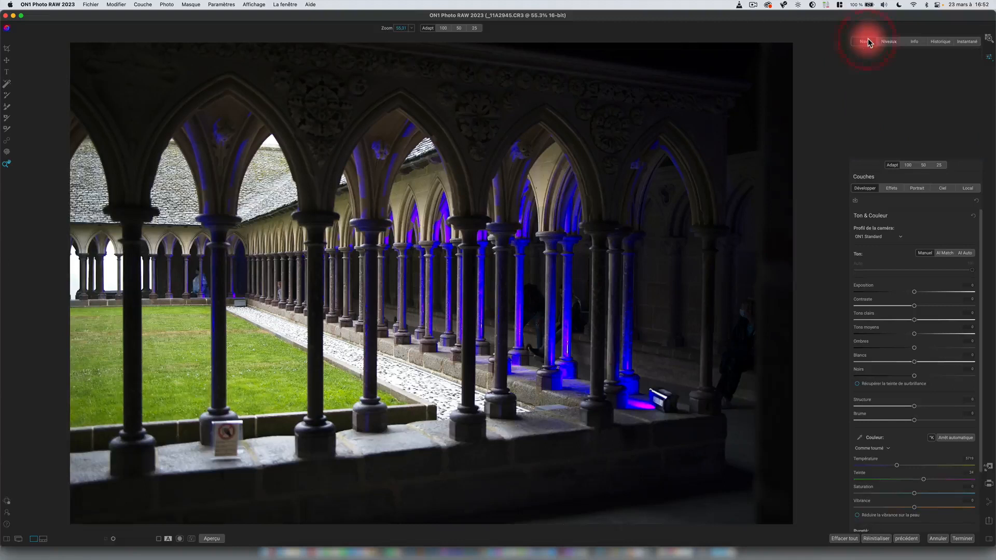
click(907, 164)
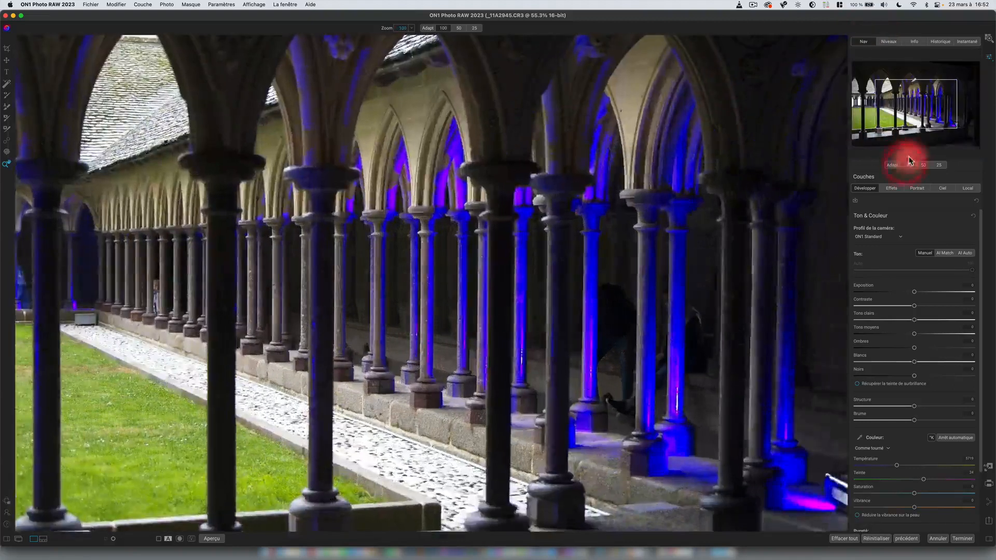
click(924, 165)
click(896, 165)
drag(927, 130, 899, 112)
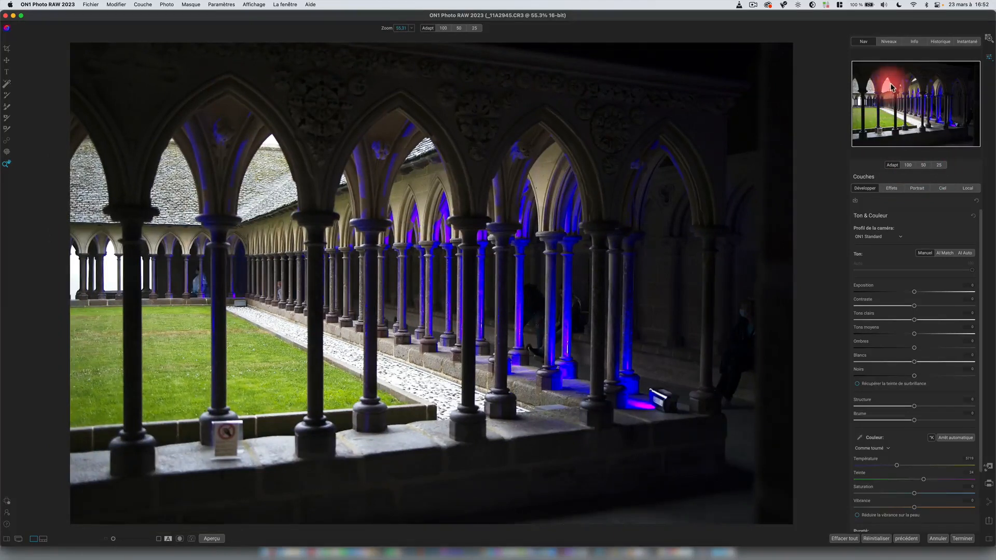
click(886, 41)
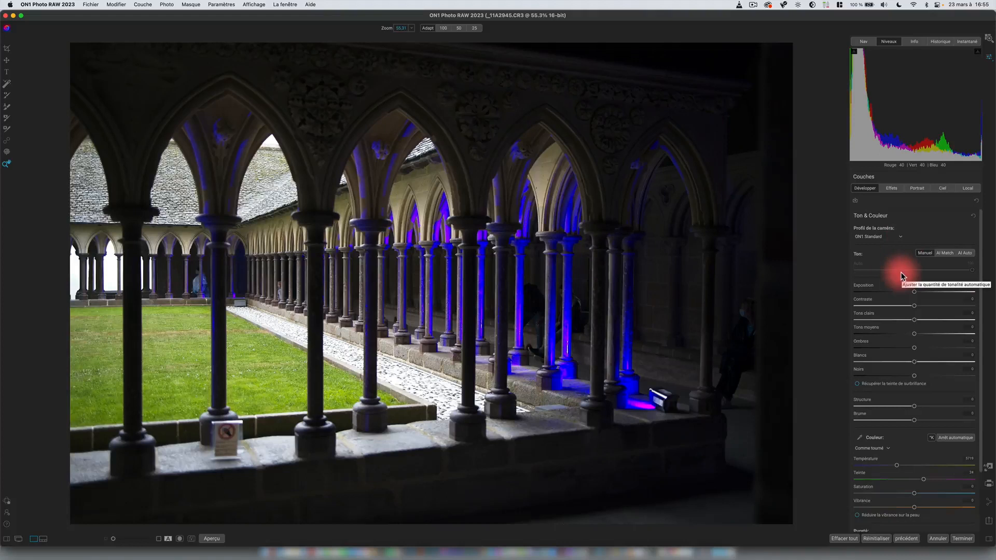
Step: Try strongly raising the shadows of the cloister photo and reset them to their default
drag(914, 347, 960, 349)
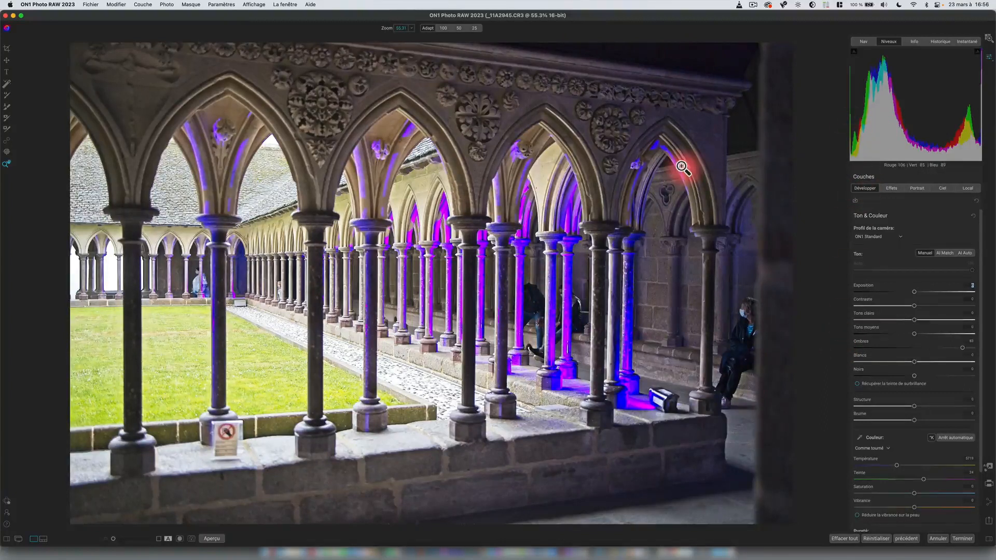
drag(962, 347, 963, 348)
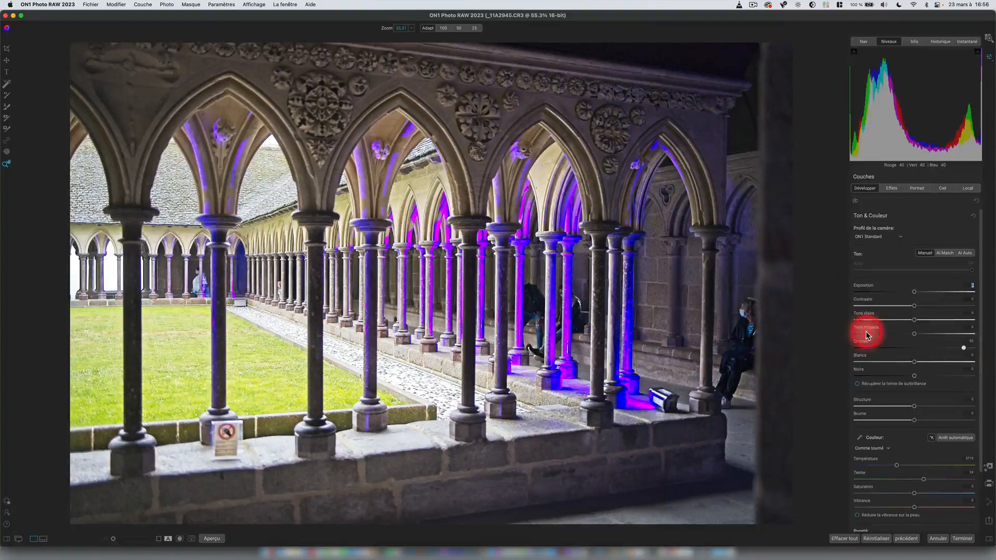
double_click(962, 346)
Step: Open the blue-lit relief photo _11A2919.CR3 from the BRETAGNE folder for developing to examine its histogram
click(988, 38)
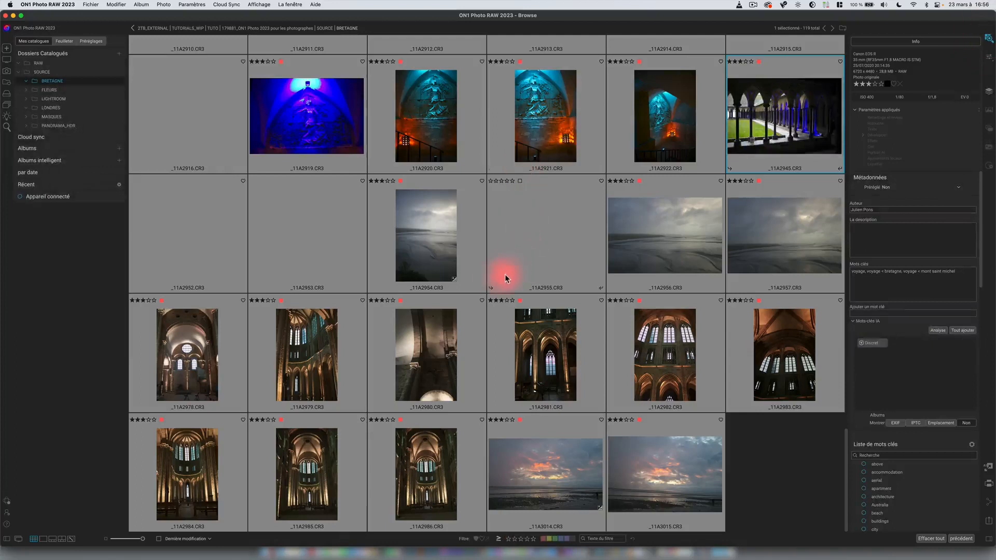
scroll(486, 276, up, 5)
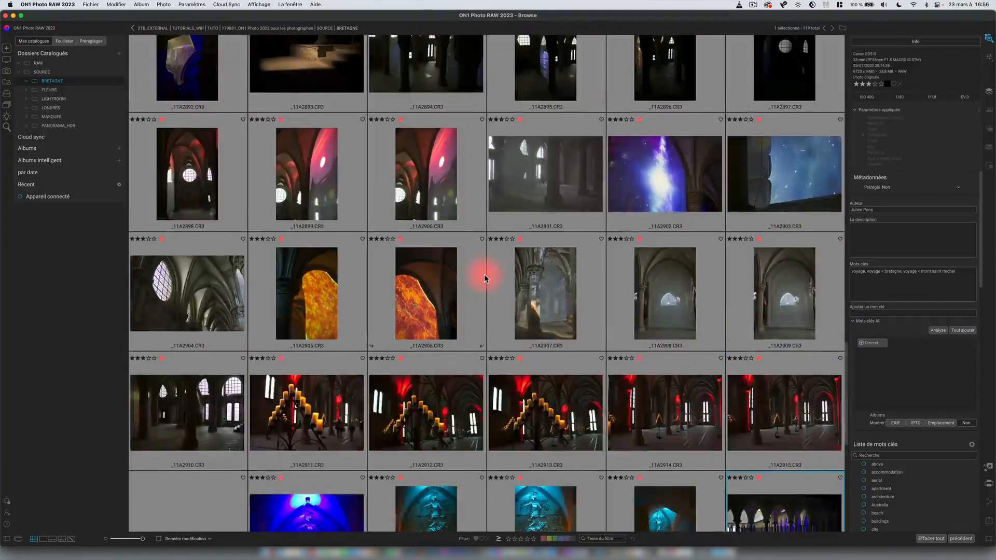
scroll(484, 277, down, 5)
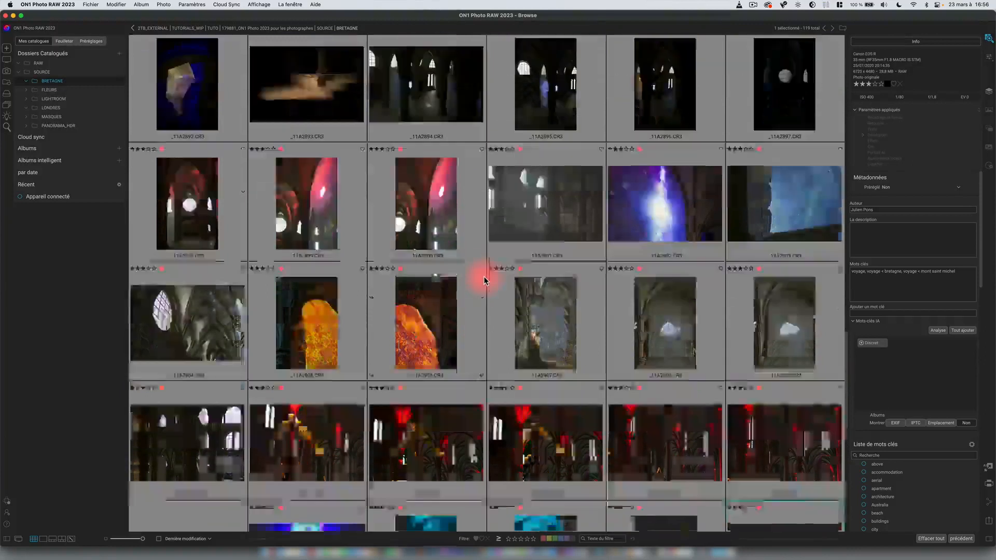
click(306, 367)
click(989, 56)
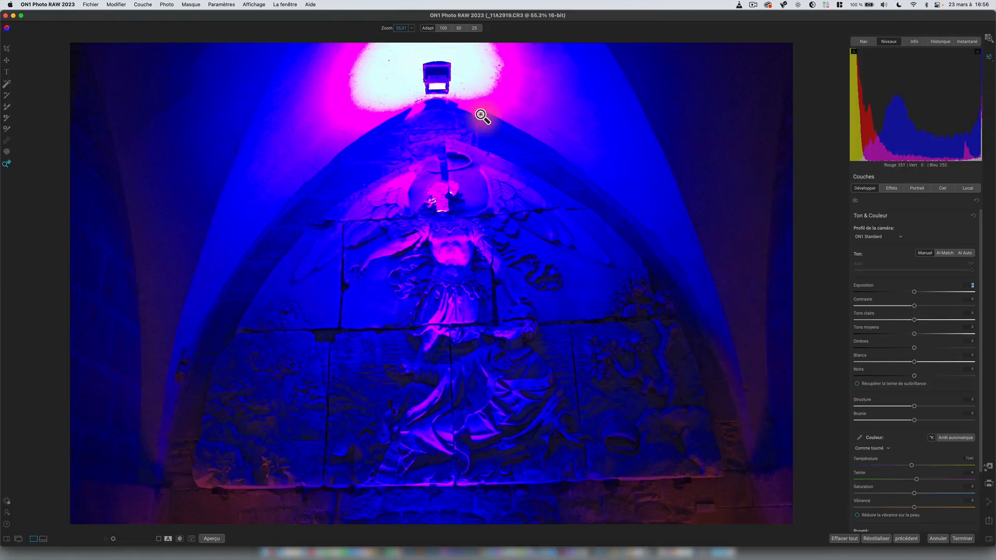
Step: Open the blue-and-orange relief photo _11A2921.CR3 for developing to examine its colour channels in the histogram
click(989, 39)
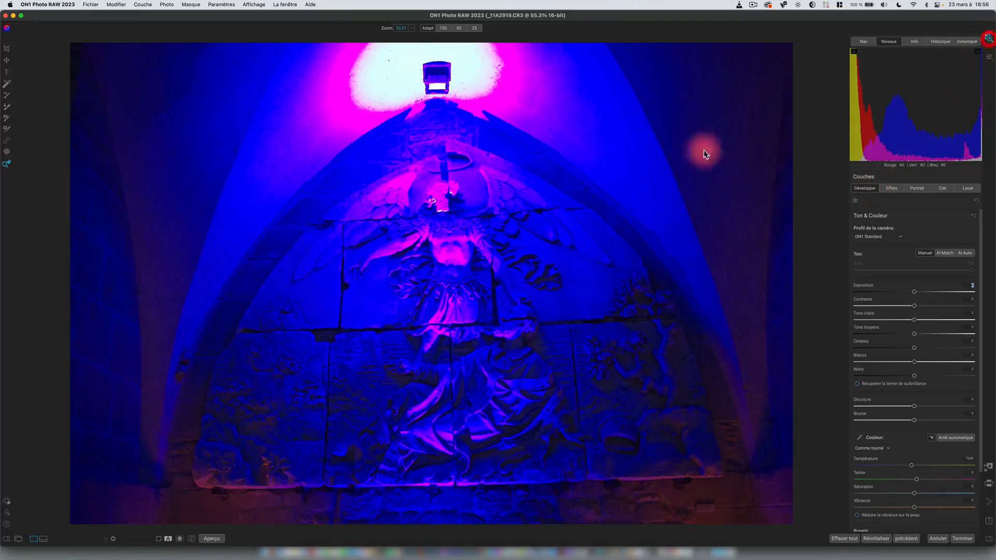
click(558, 126)
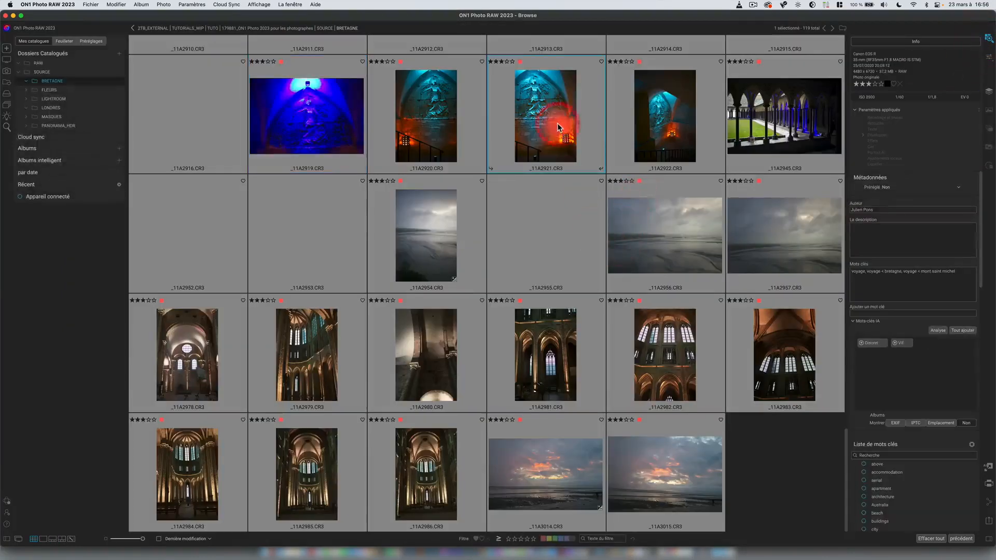
click(989, 57)
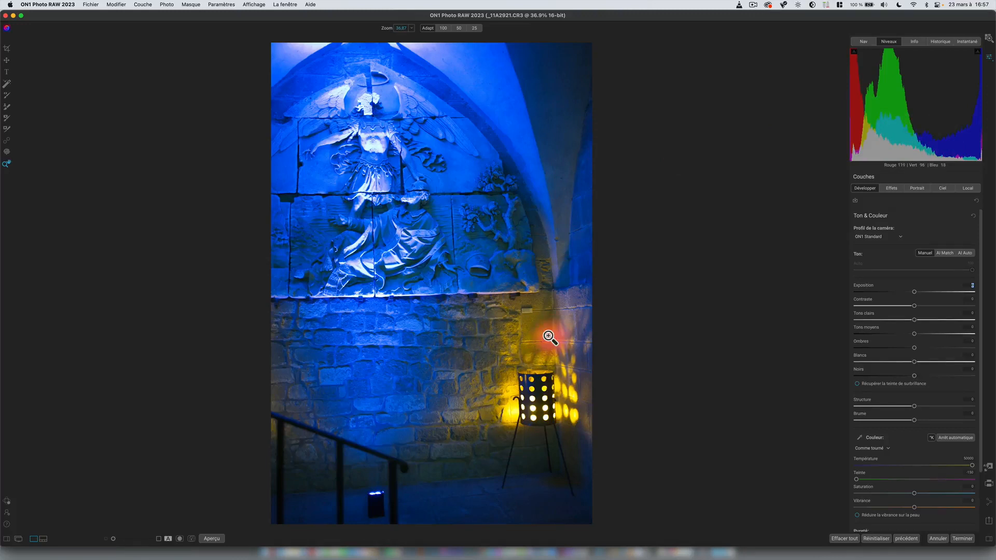
Step: Open the coastal rampart photo _11A2501.CR3 from the BRETAGNE folder for developing
click(988, 39)
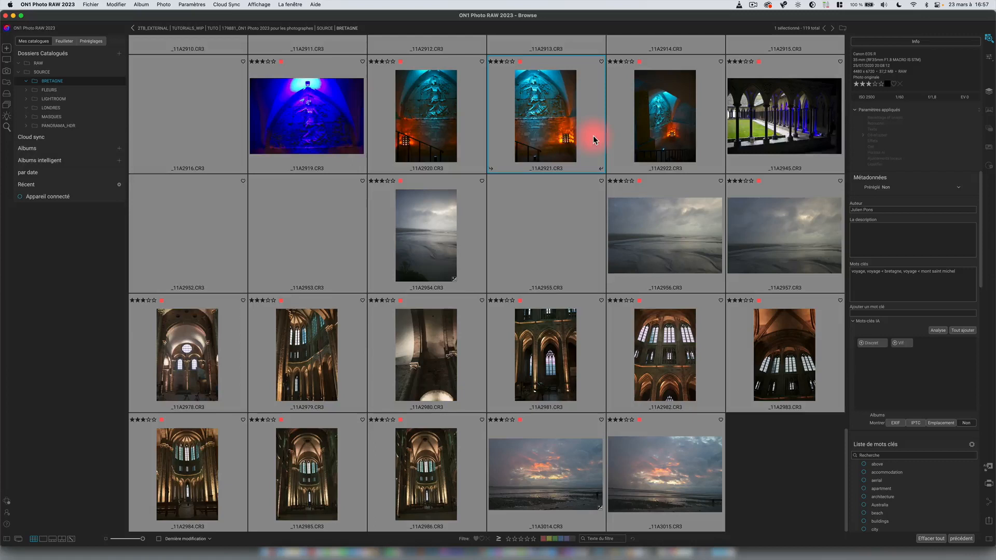
scroll(593, 139, up, 4)
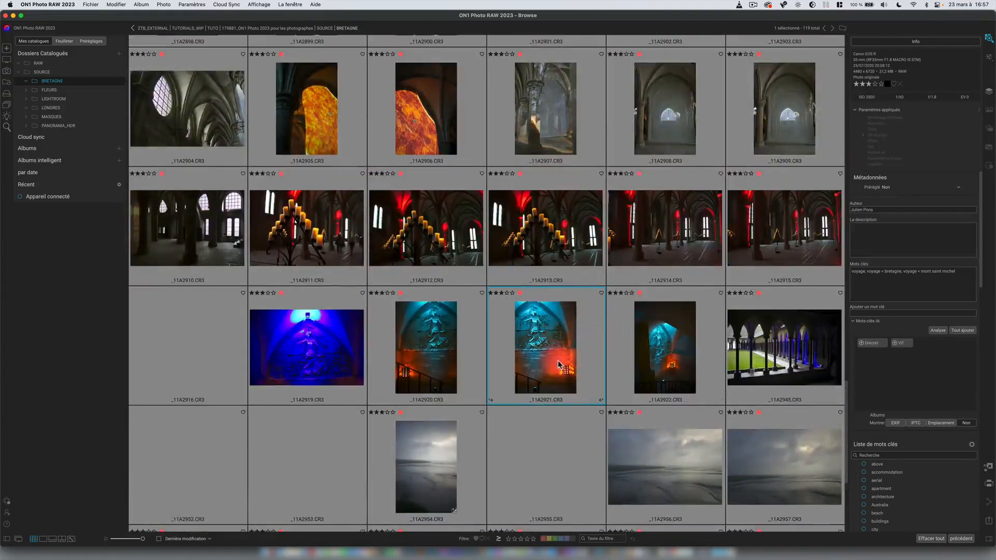
scroll(558, 360, up, 4)
scroll(558, 360, up, 20)
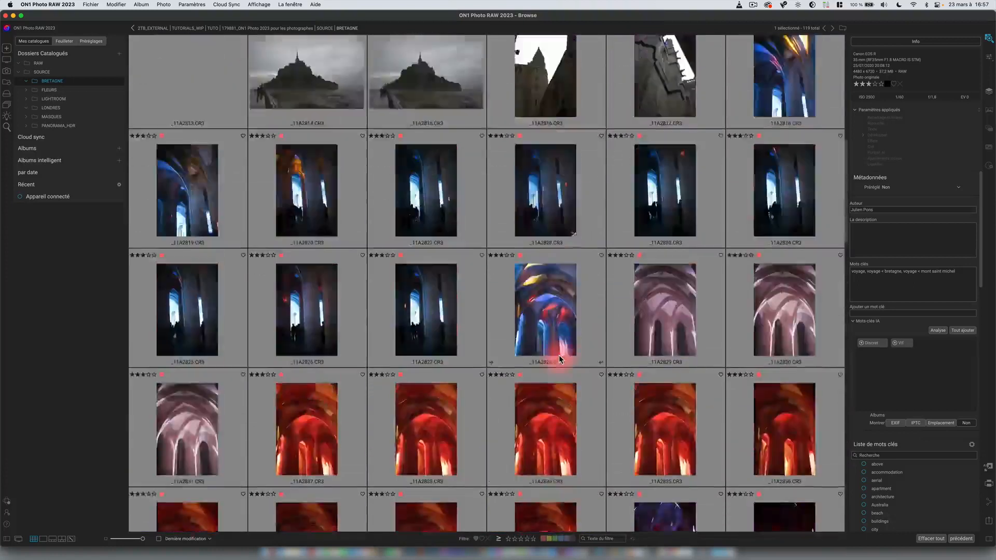
click(436, 329)
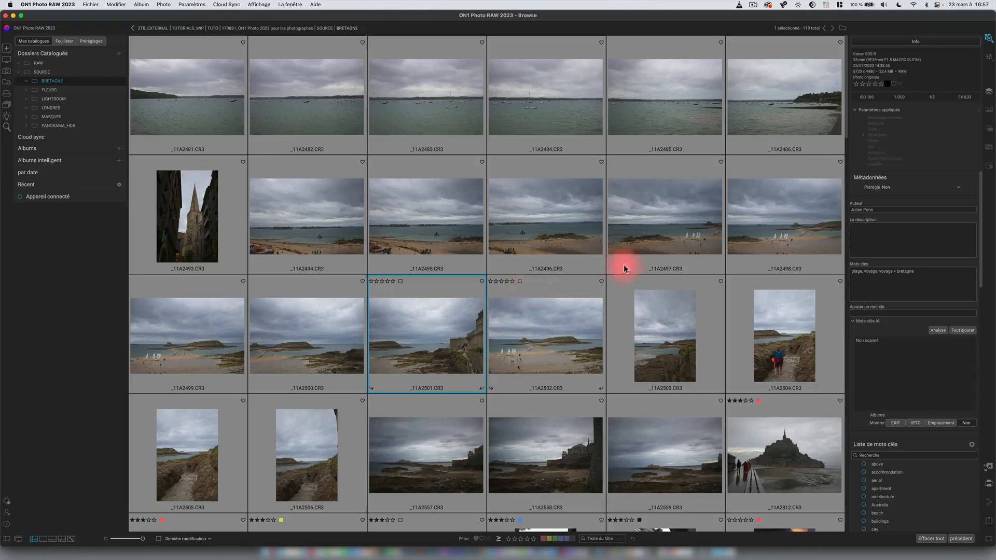
click(990, 58)
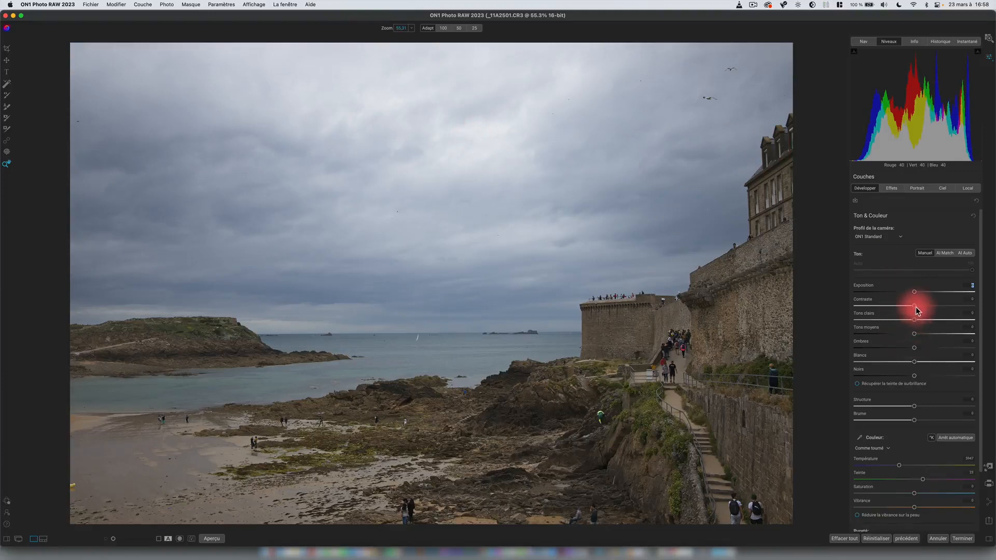
Step: Try increasing the contrast of the coastal photo twice, resetting it to 0 each time
drag(915, 306, 932, 307)
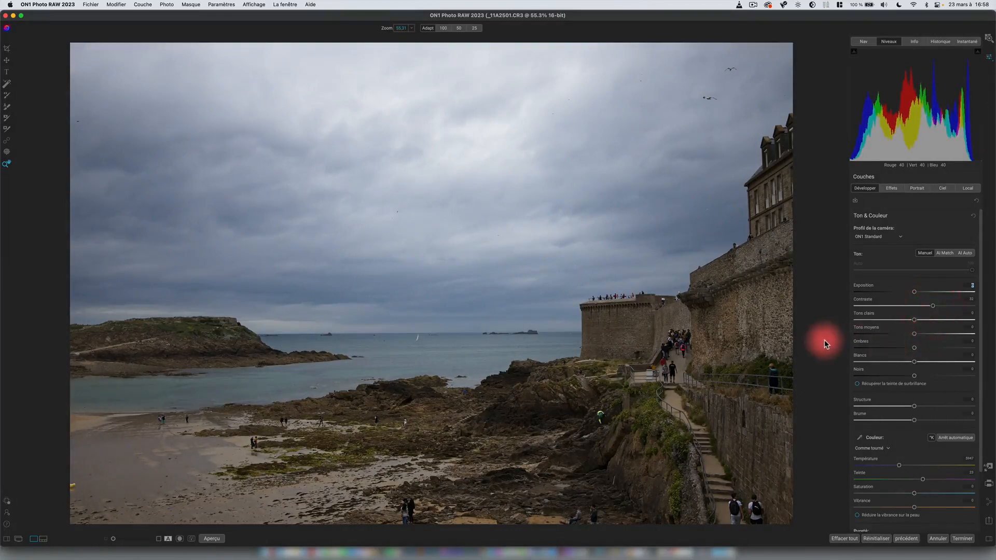
double_click(933, 307)
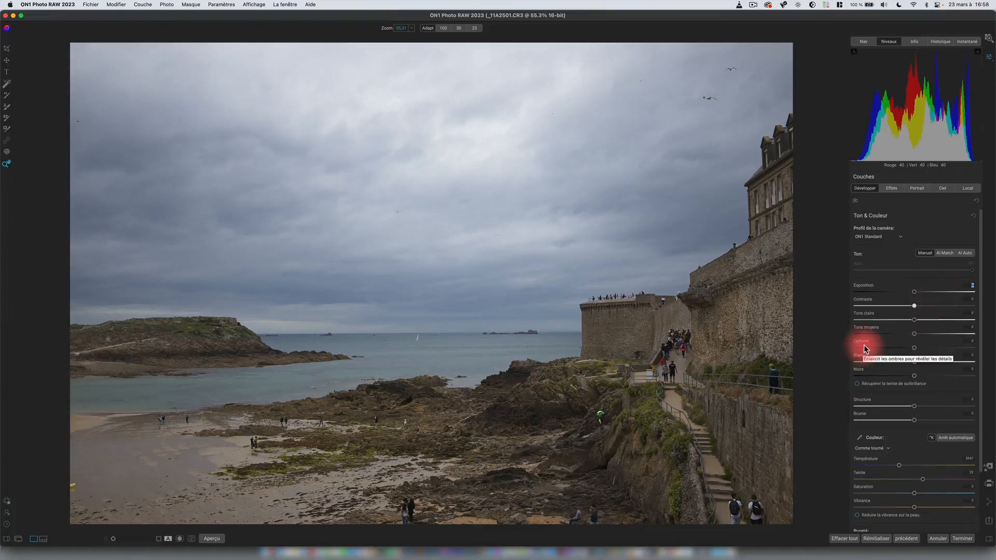
drag(917, 310, 940, 308)
double_click(939, 306)
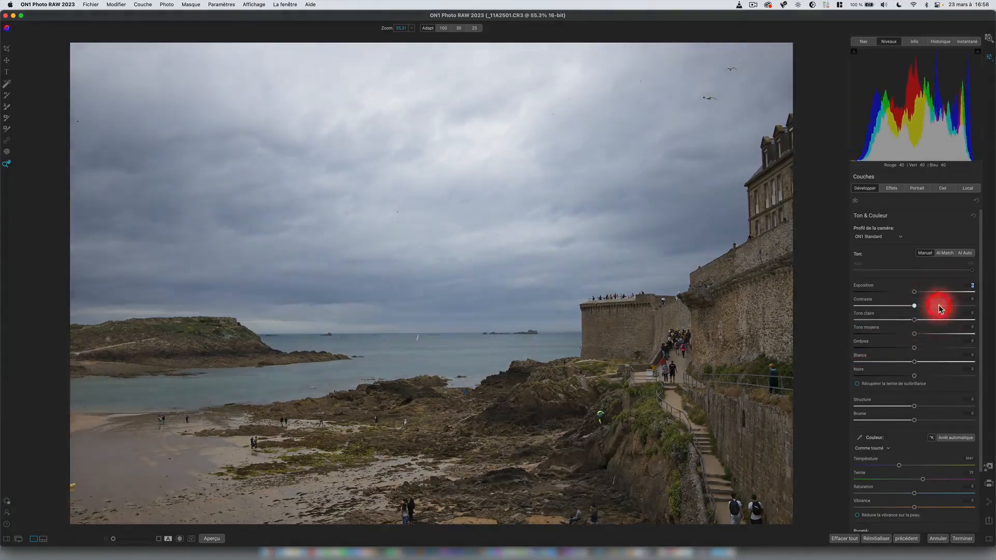
Step: Set the coastal photo's whites to about 15 and its blacks to about -21, leaving the shadows at 0
mouse_move(914, 347)
mouse_down()
mouse_move(914, 377)
mouse_move(898, 373)
mouse_move(922, 363)
mouse_up()
double_click(909, 348)
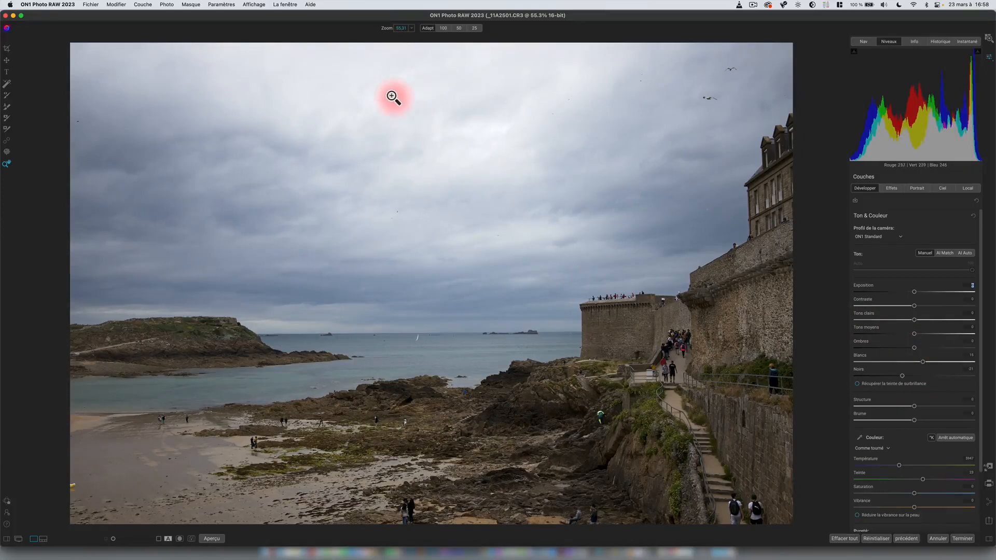
Step: Inspect the coastal photo's sky at 100 % and compare the edit with the original in a split view
click(441, 113)
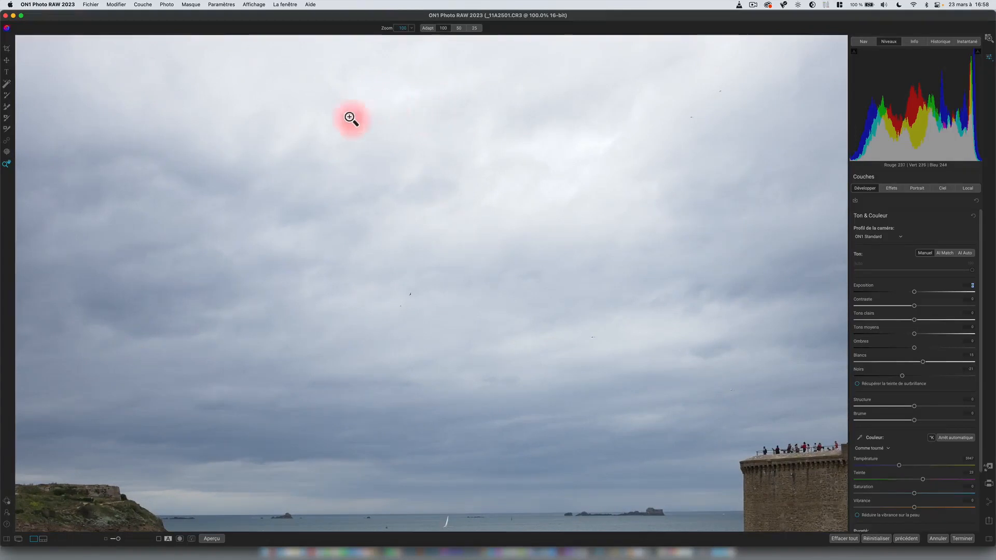
click(538, 217)
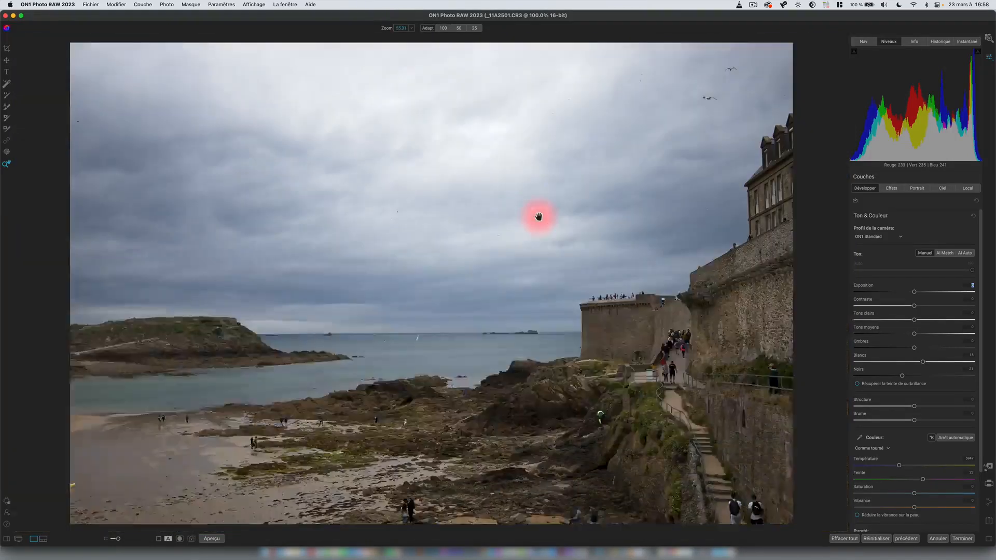
click(254, 4)
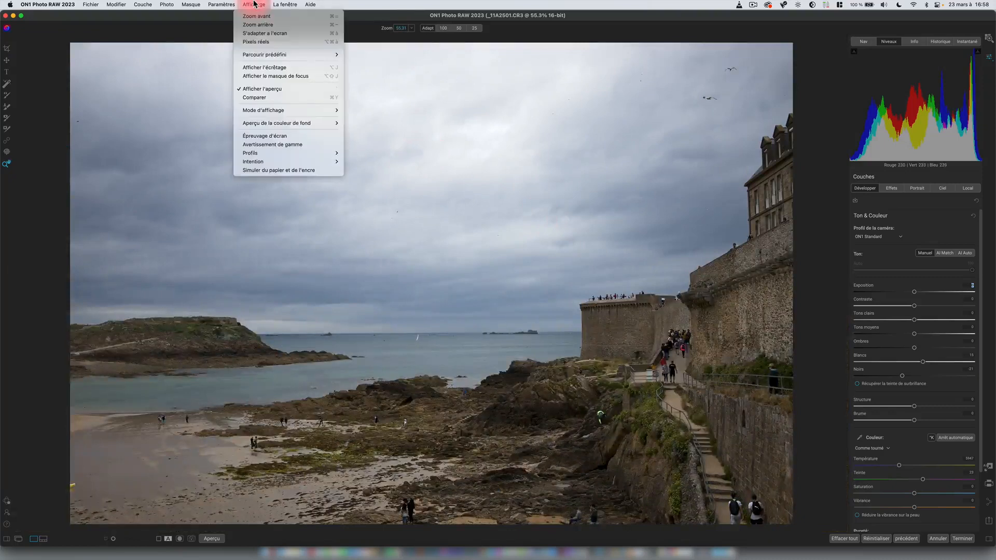
click(266, 97)
mouse_move(442, 287)
mouse_down()
mouse_move(433, 285)
mouse_move(842, 301)
mouse_move(155, 272)
mouse_move(845, 311)
mouse_move(36, 276)
mouse_move(804, 311)
mouse_move(182, 274)
mouse_move(458, 278)
mouse_move(439, 277)
mouse_up()
click(254, 5)
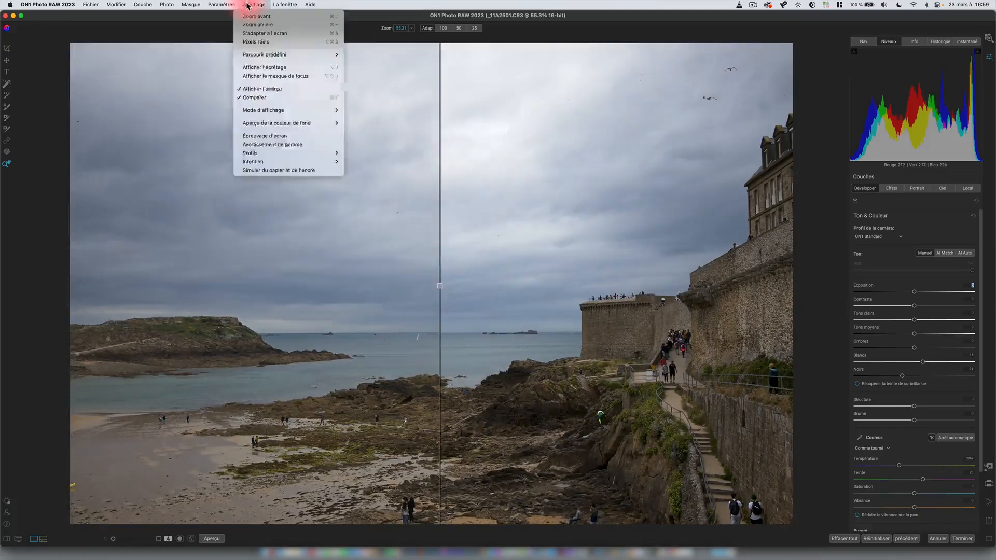
click(266, 98)
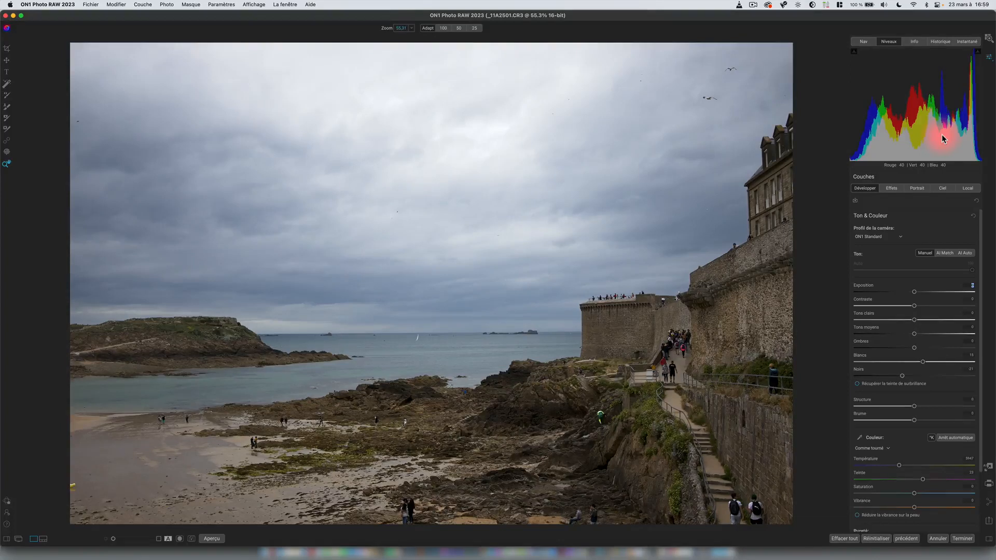
Step: Open the sunset beach photo _11A3014.CR3 from the BRETAGNE folder for developing
click(990, 39)
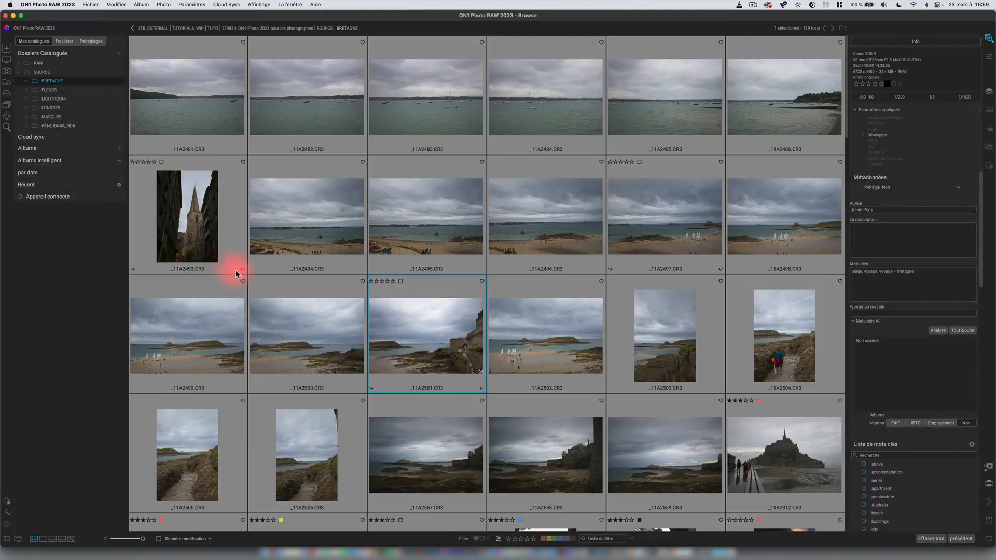
click(201, 237)
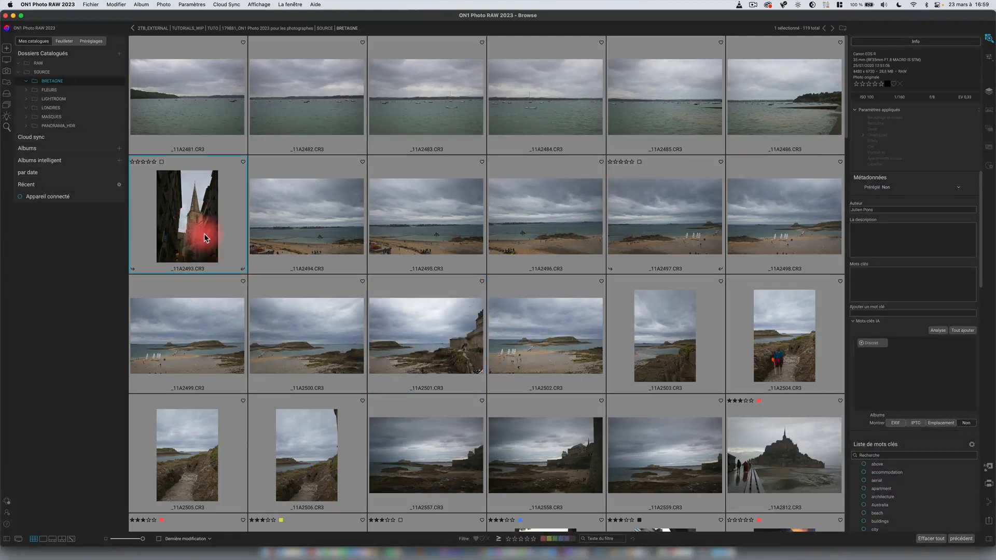
scroll(334, 332, down, 10)
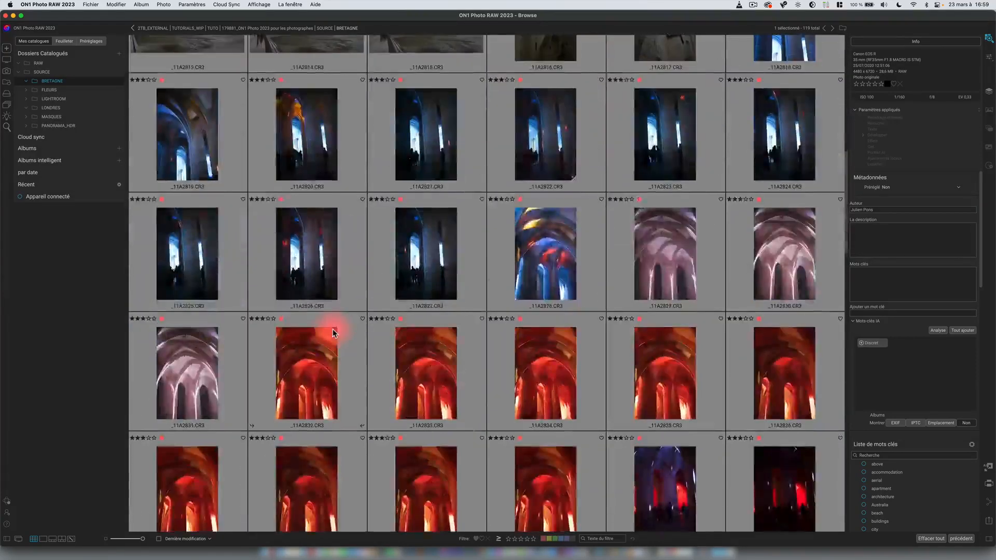
scroll(332, 329, up, 7)
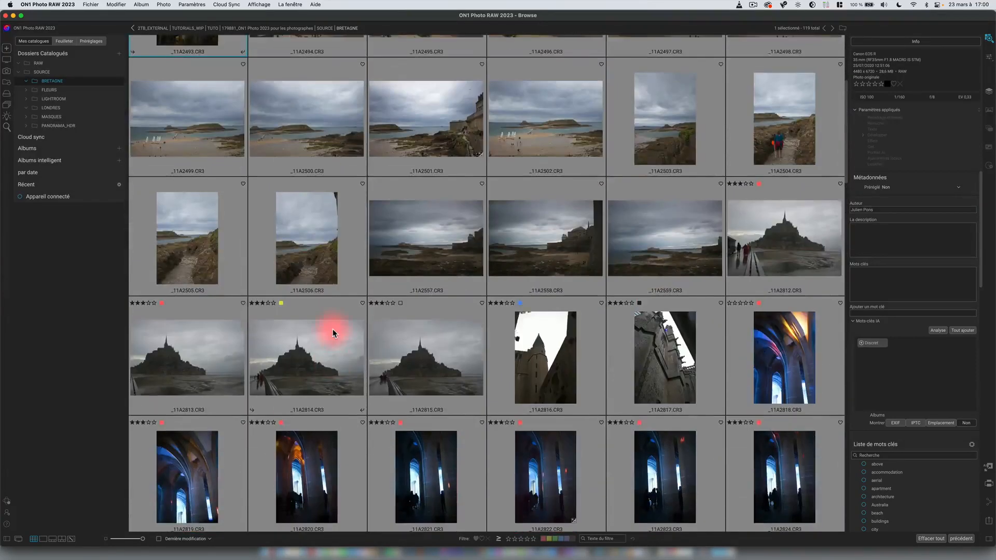
scroll(331, 333, down, 10)
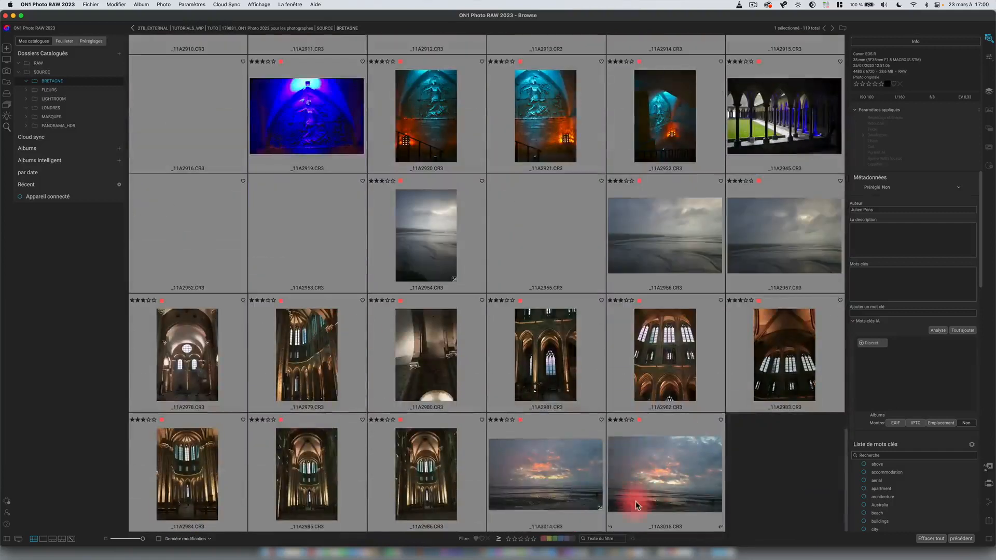
click(582, 487)
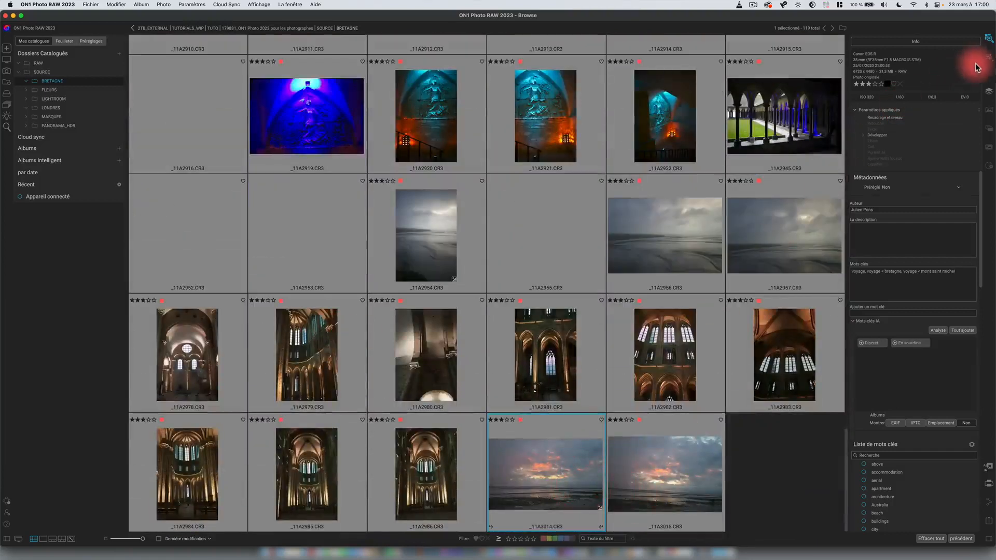
click(989, 58)
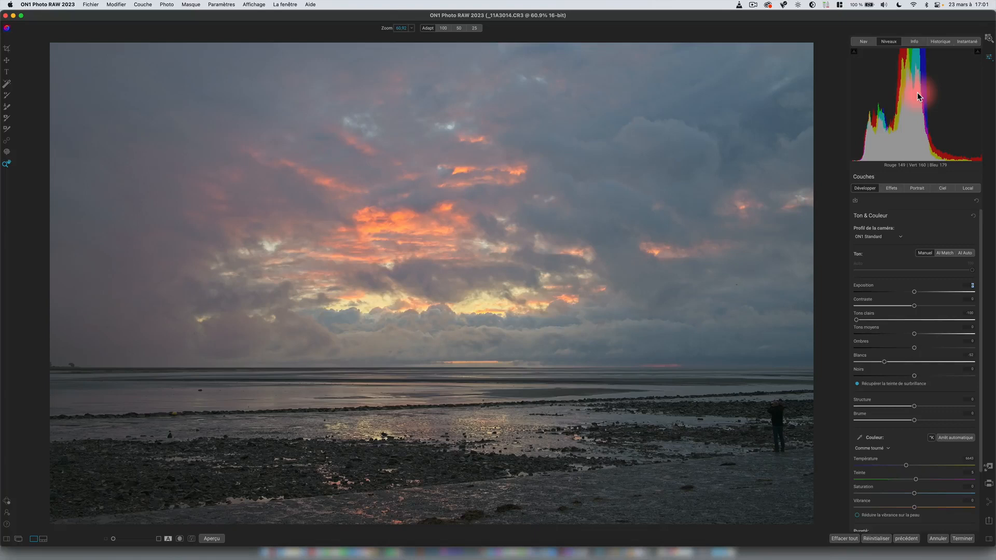
Step: Try warmer and cooler colour temperatures on the sunset photo and reset the temperature to its default
drag(906, 465, 911, 466)
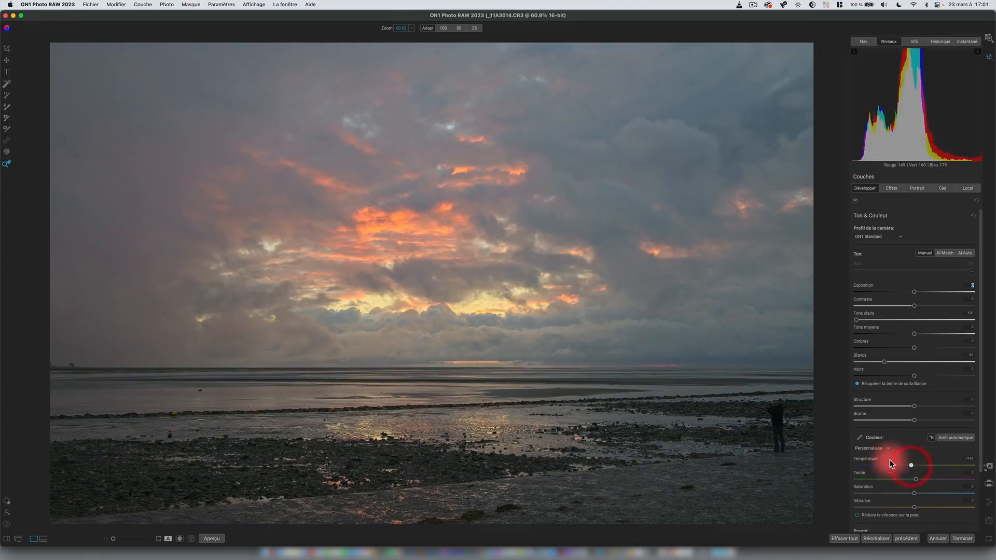
drag(905, 466, 909, 465)
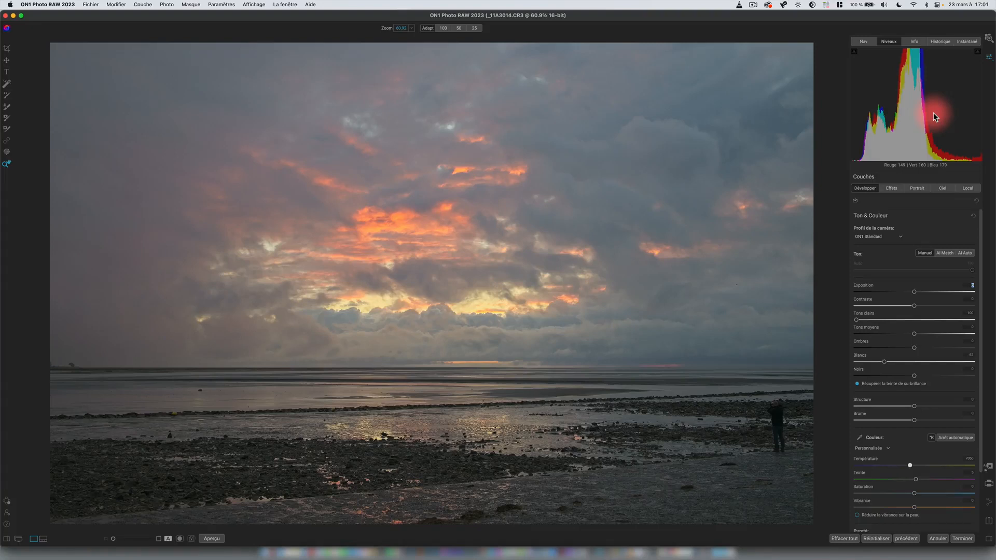
drag(903, 466, 892, 466)
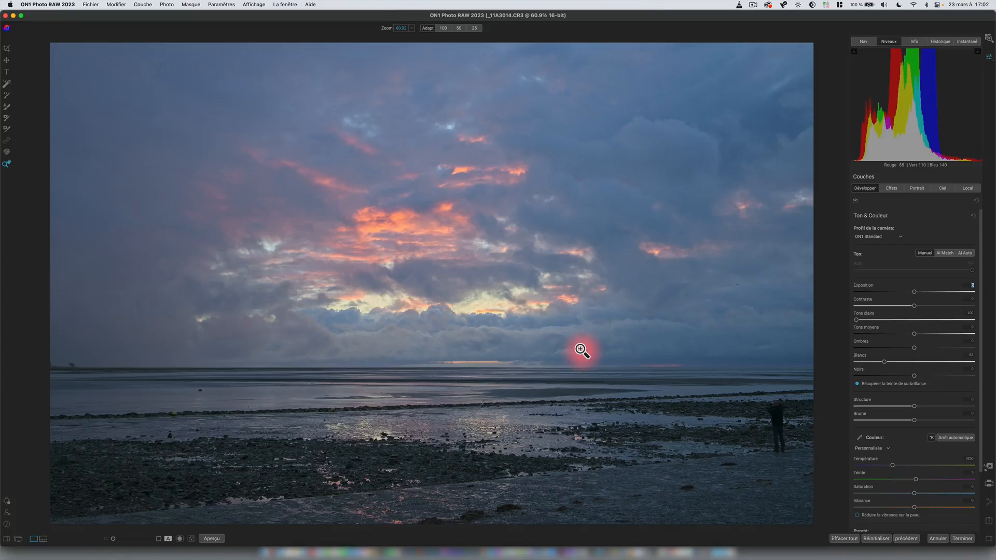
double_click(892, 466)
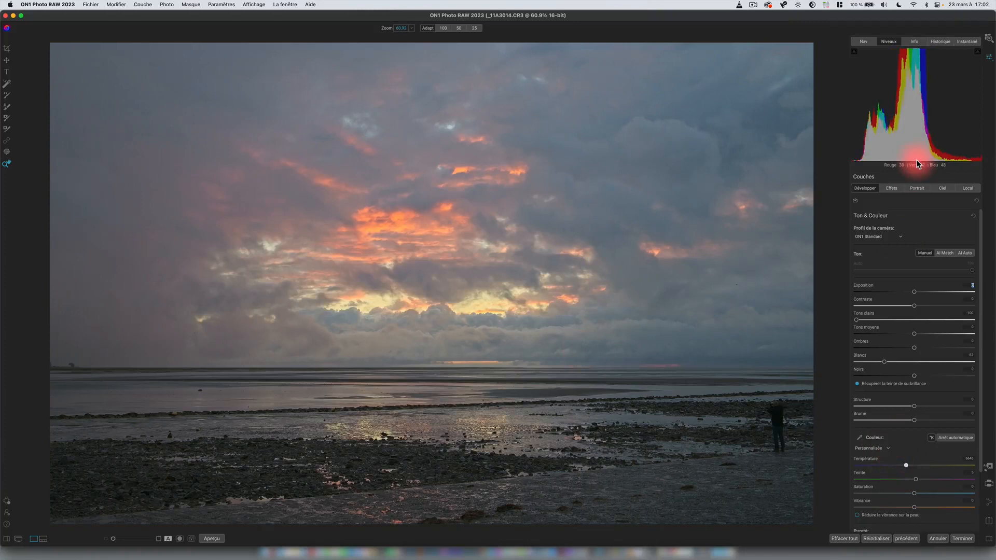